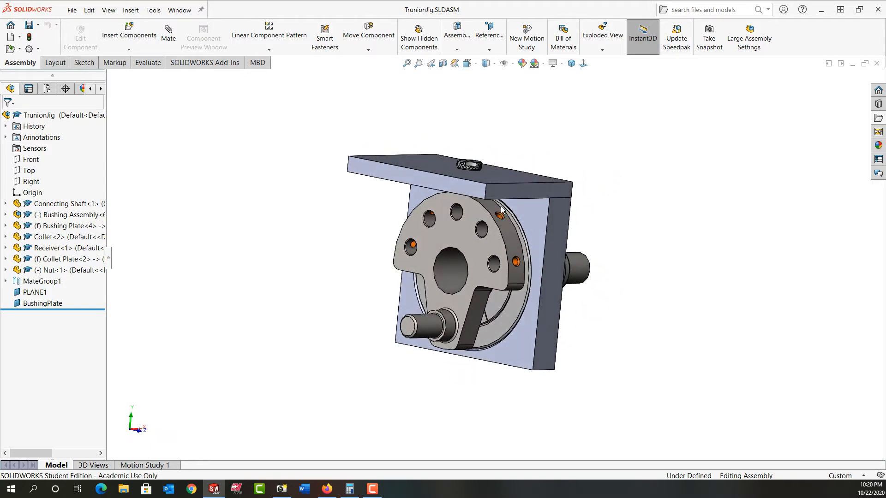
Step: Start editing the Bushing Plate part in the context of the assembly
left_click(481, 232)
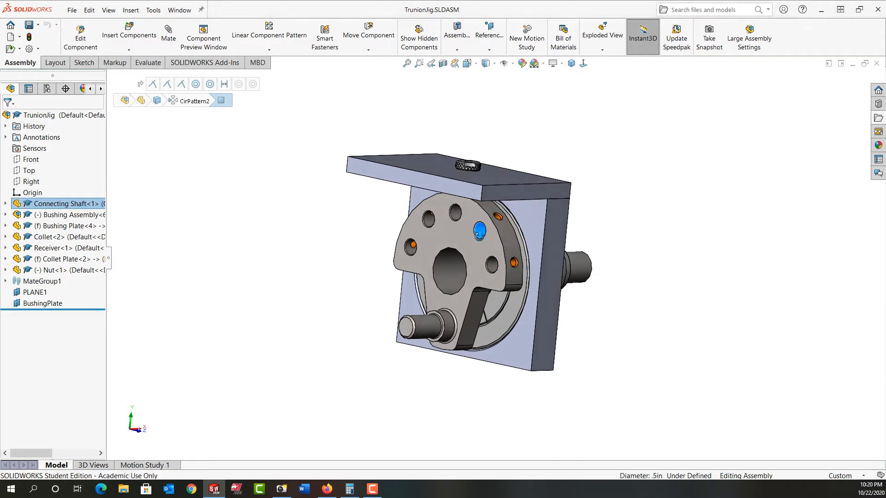
middle_click_drag(482, 236, 489, 240)
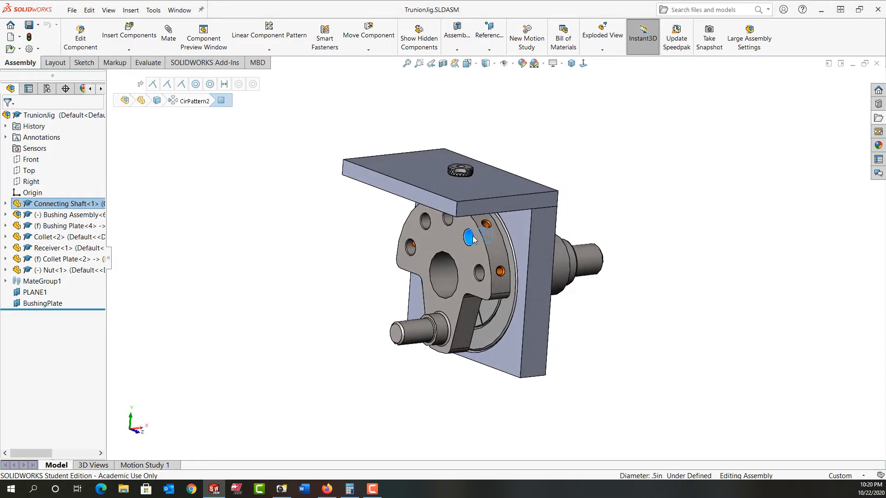
middle_click_drag(471, 229, 424, 172)
left_click(425, 174)
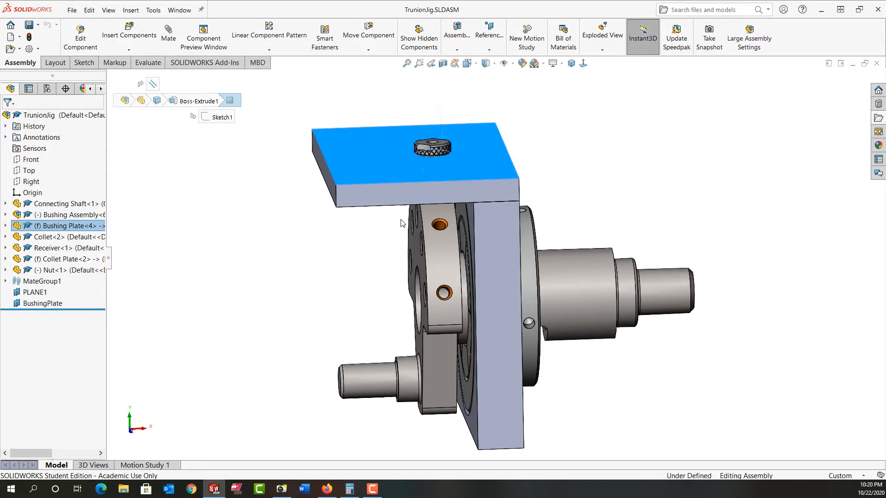
middle_click_drag(401, 226, 467, 215)
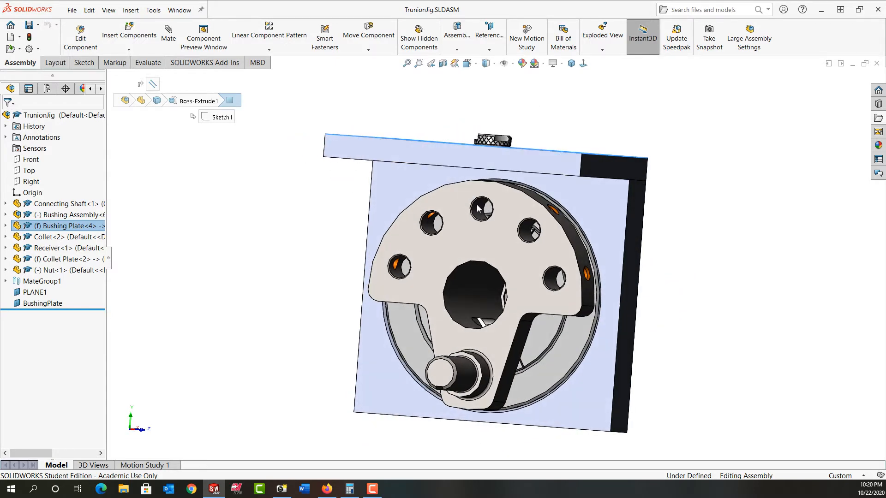
middle_click_drag(534, 203, 463, 169)
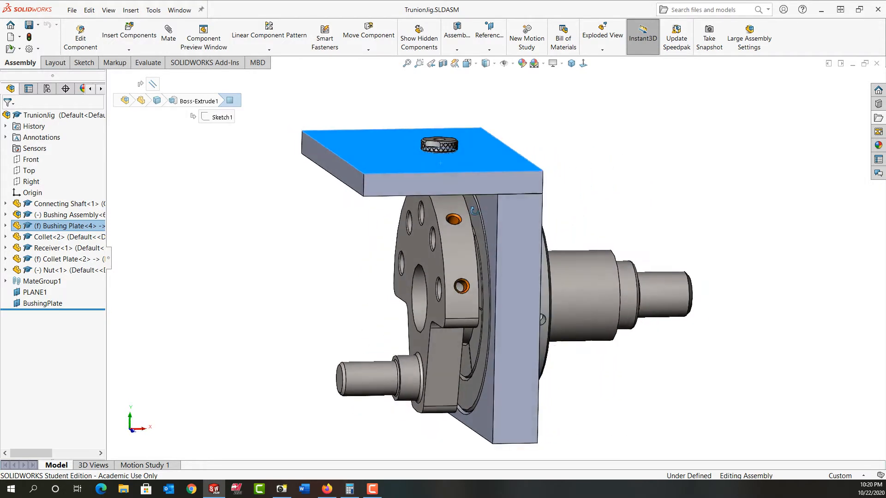
right_click(462, 165)
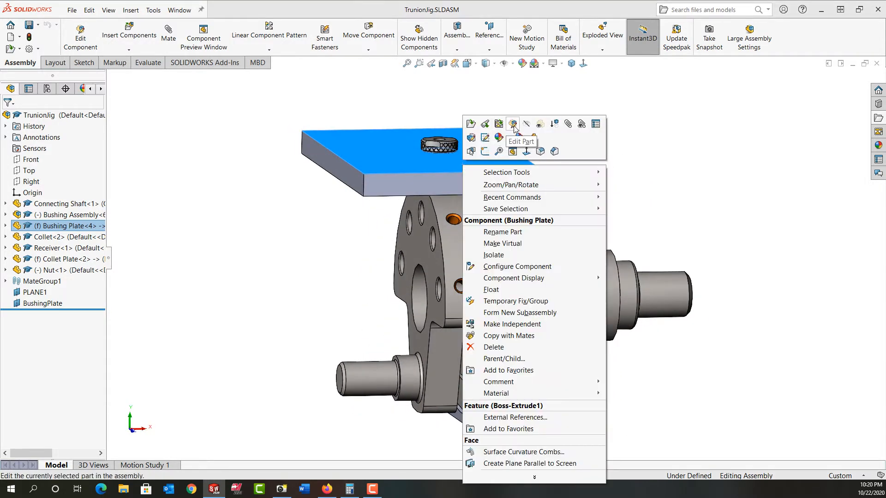
left_click(512, 123)
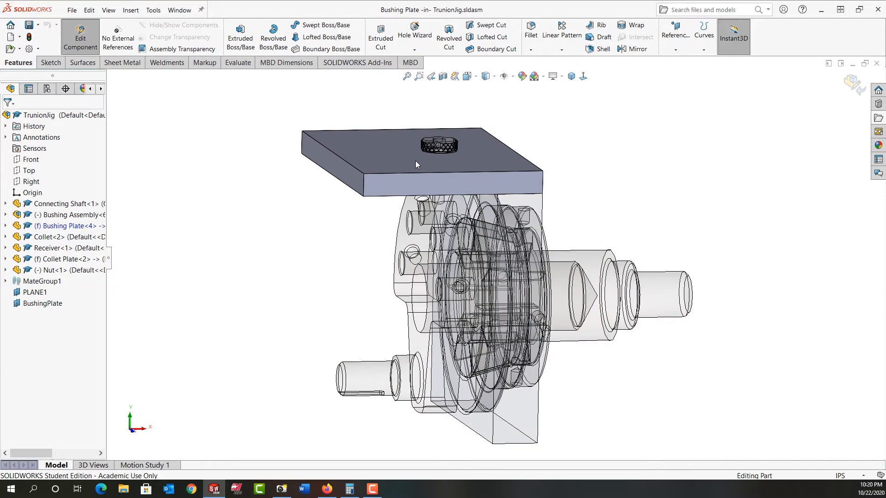
Step: Set the bushing plate's overhang dimension beyond the connecting shaft to .25 in and return to editing the assembly
double_click(415, 161)
middle_click_drag(415, 160, 402, 204)
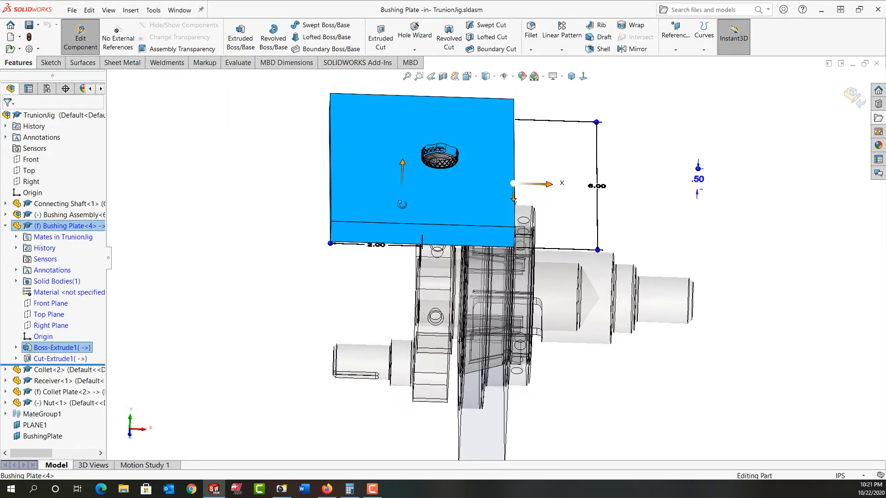
double_click(376, 245)
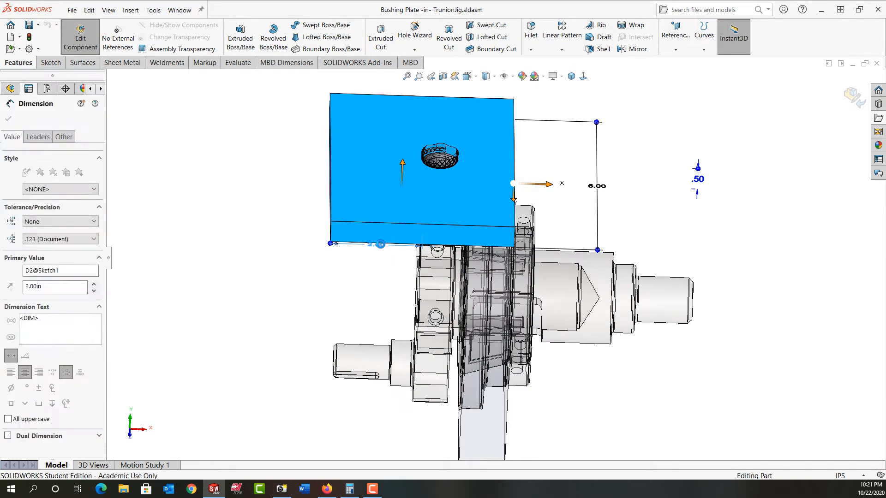
type(".25")
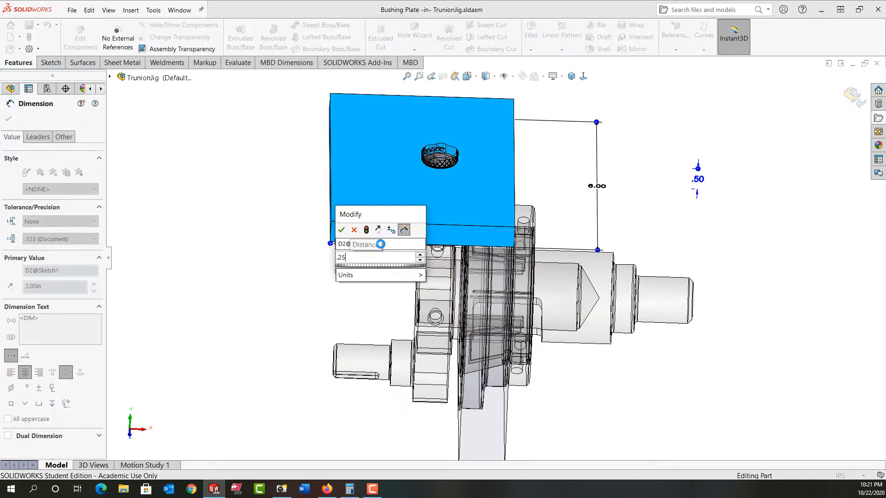
left_click(367, 230)
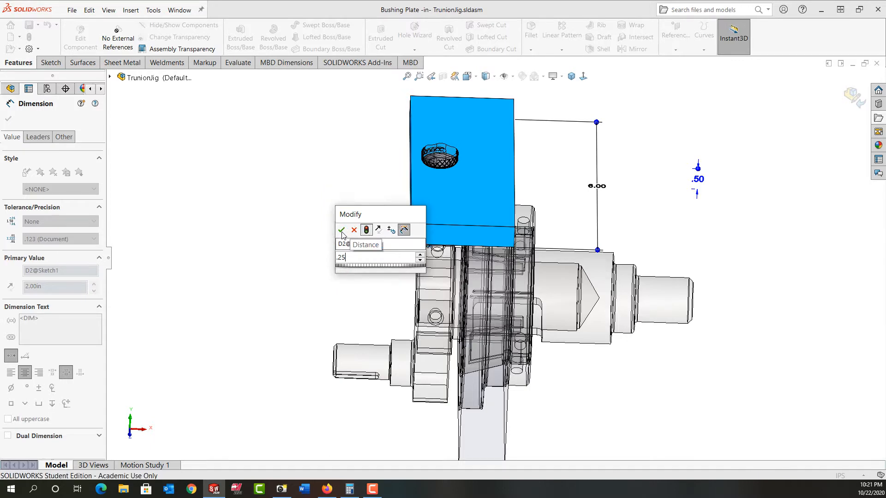
left_click(342, 230)
left_click(332, 208)
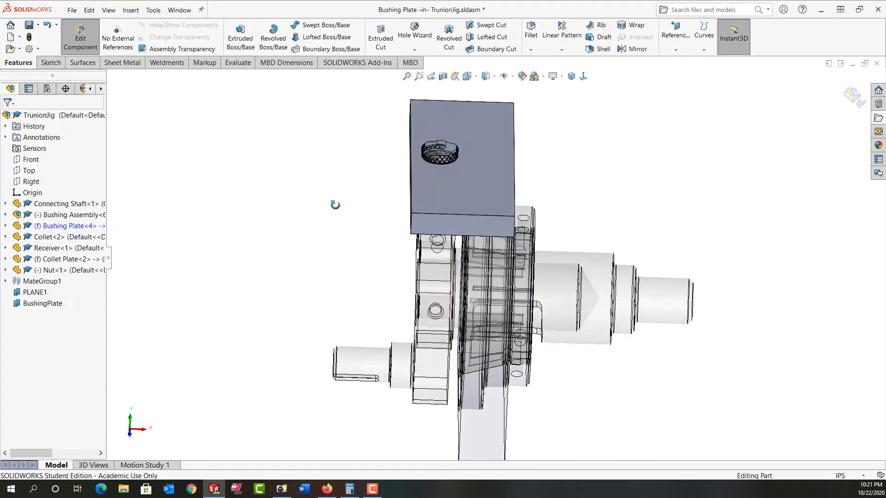
middle_click_drag(335, 169, 337, 165)
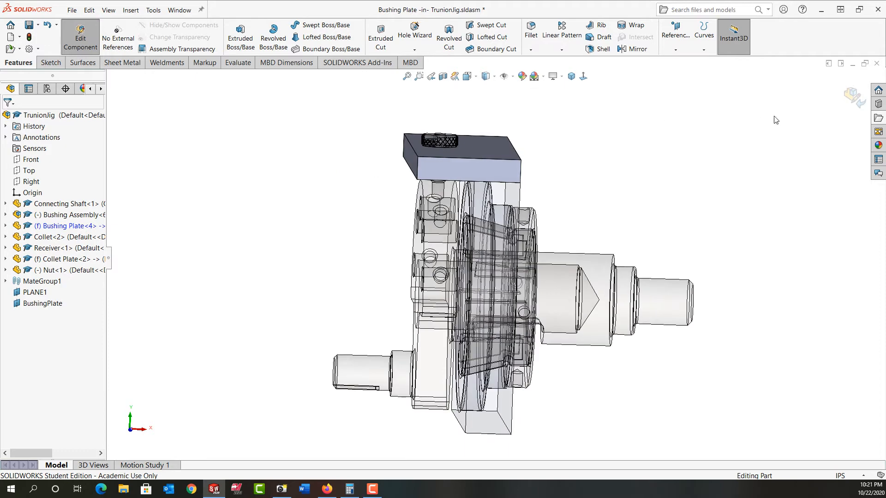
left_click(849, 98)
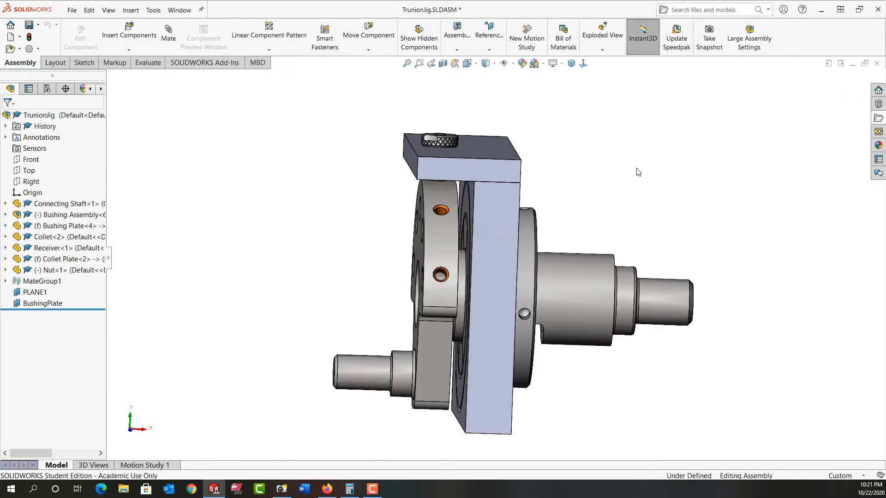
Step: Insert a new part into the assembly and rename it Indexing Plate
middle_click_drag(627, 171, 668, 179)
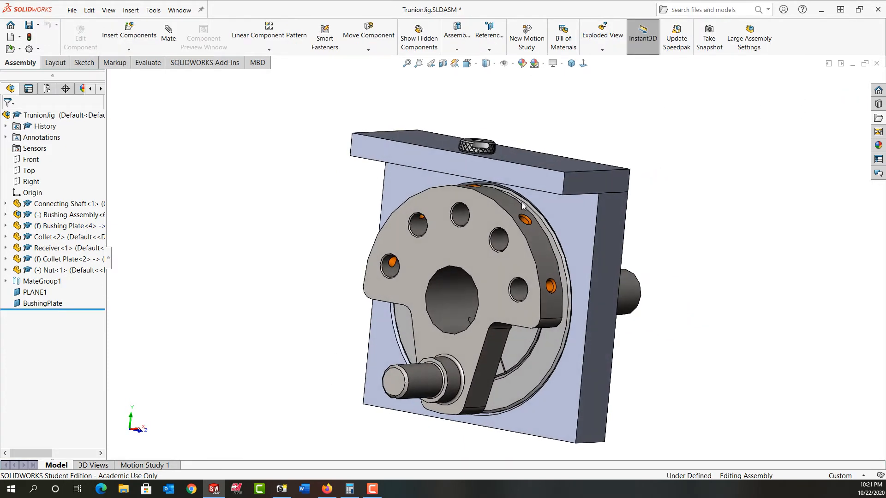
left_click(474, 171)
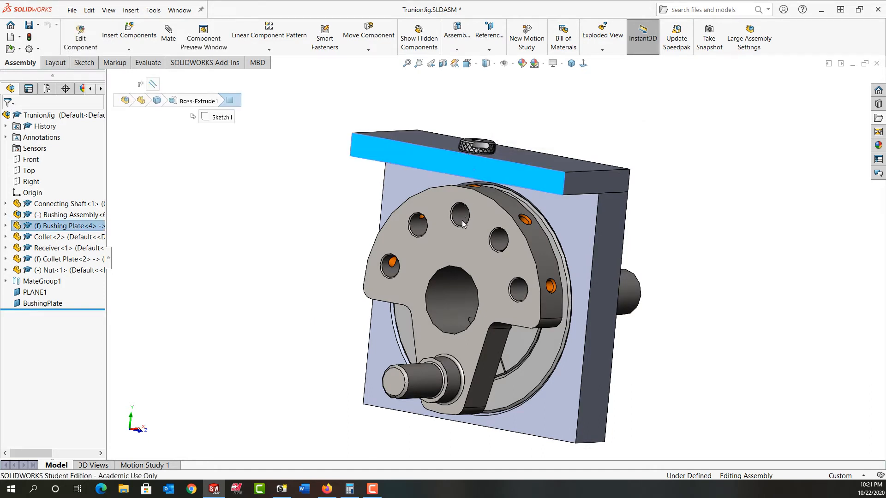
left_click(259, 221)
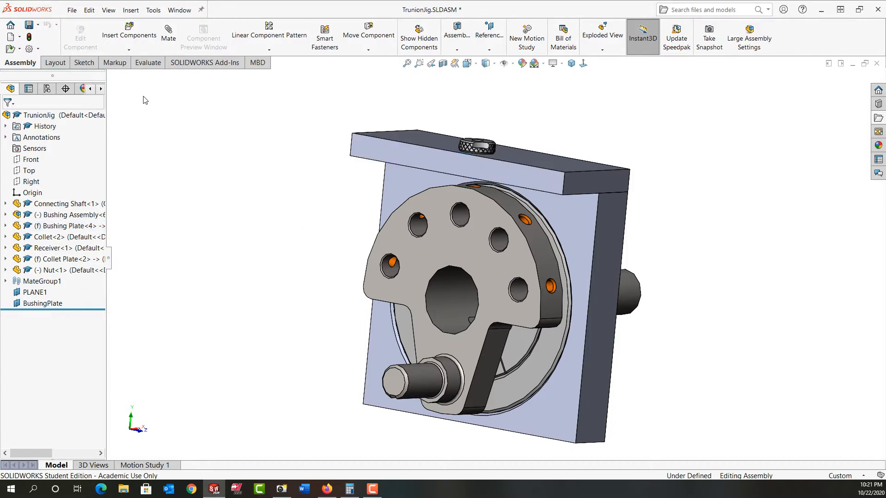
left_click(129, 50)
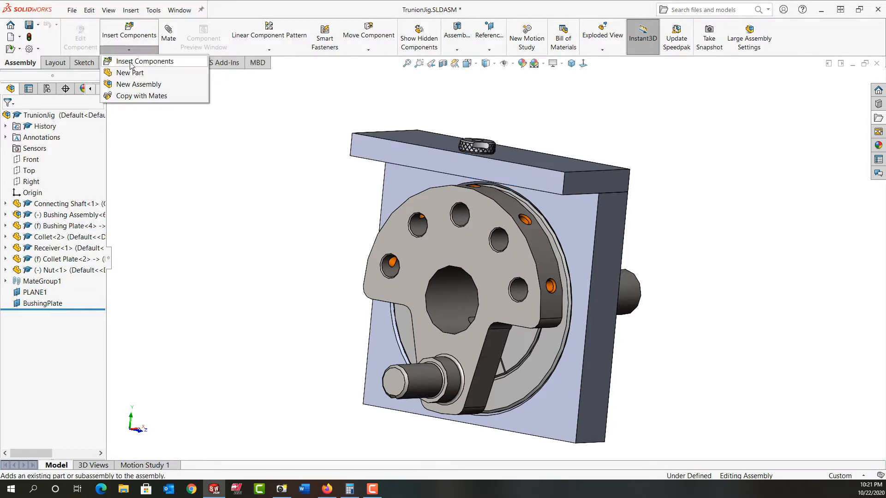
left_click(131, 71)
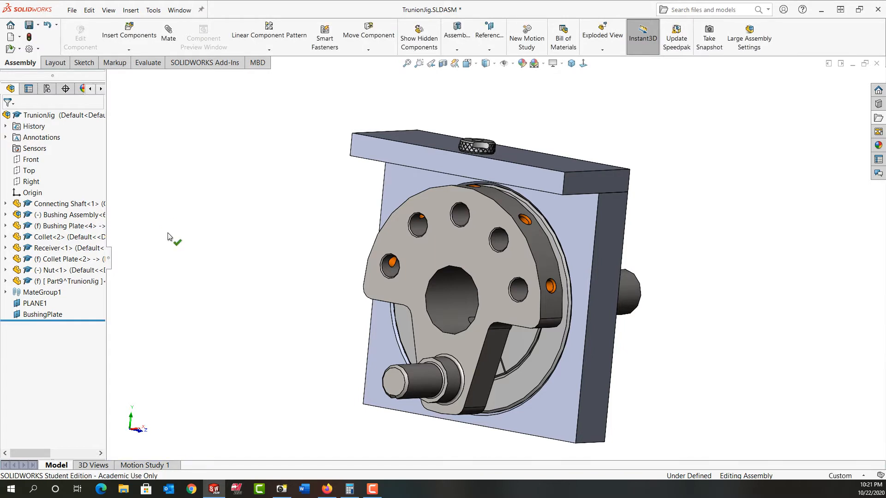
right_click(102, 280)
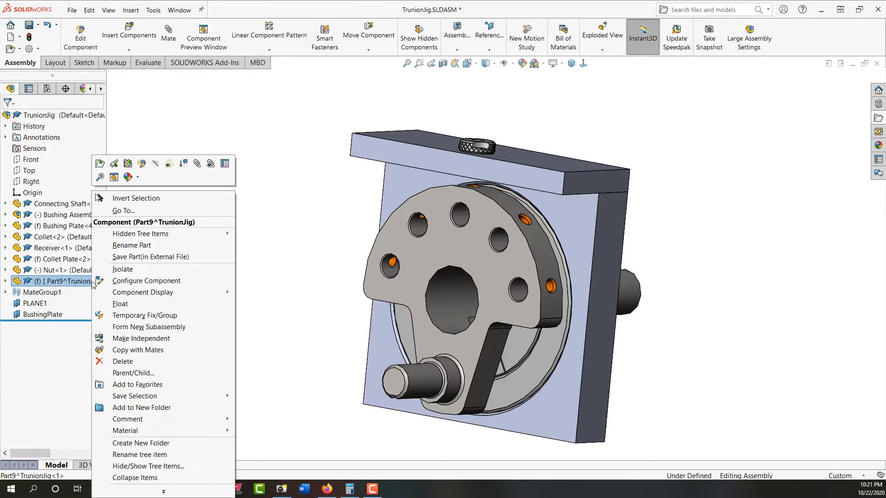
left_click(131, 245)
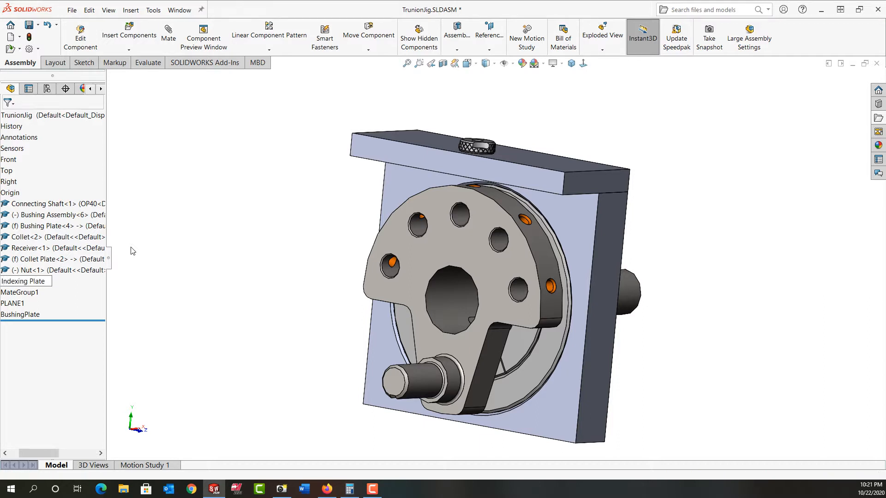
key("Return")
left_click_drag(52, 451, 15, 445)
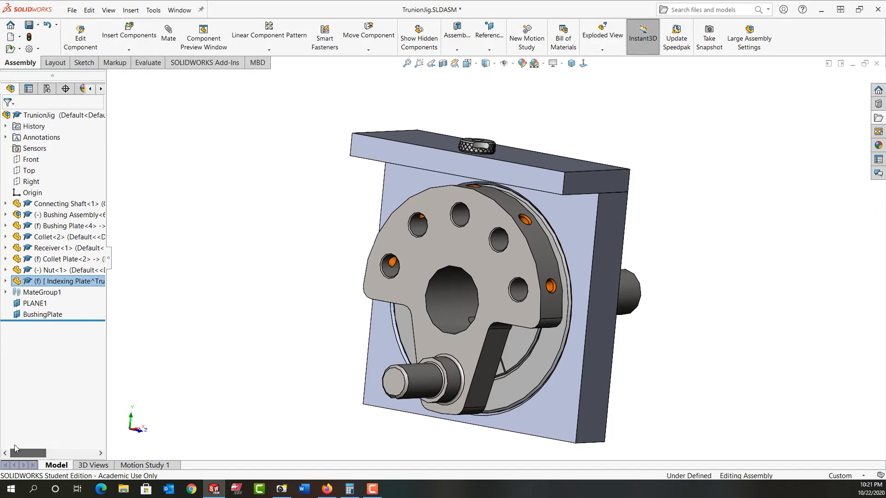
Step: Save the Indexing Plate part to an external file, keeping the proposed path
right_click(76, 282)
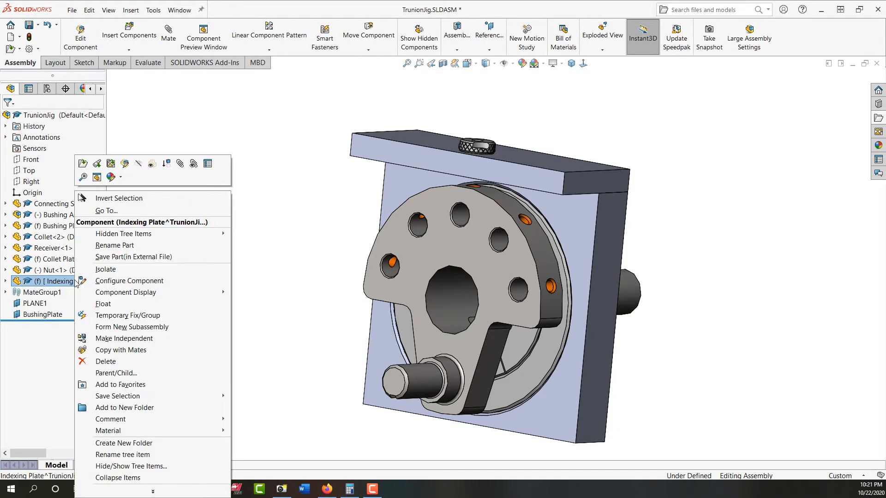
left_click(135, 258)
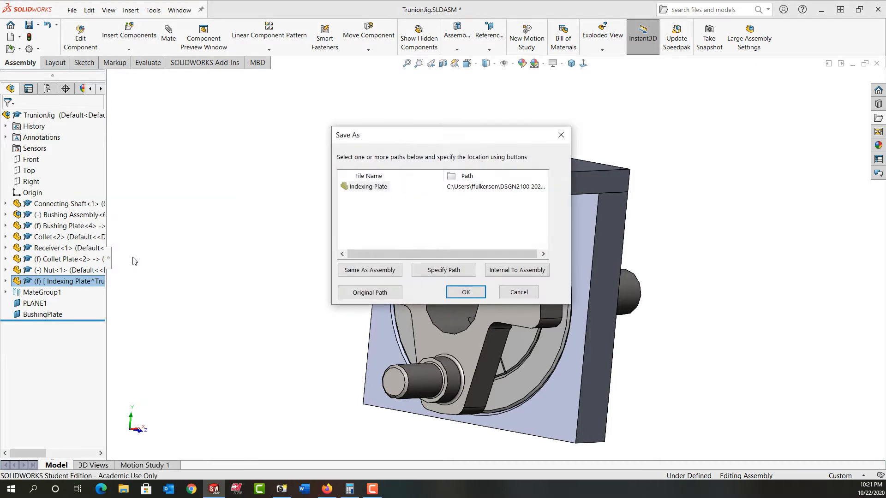
left_click(465, 292)
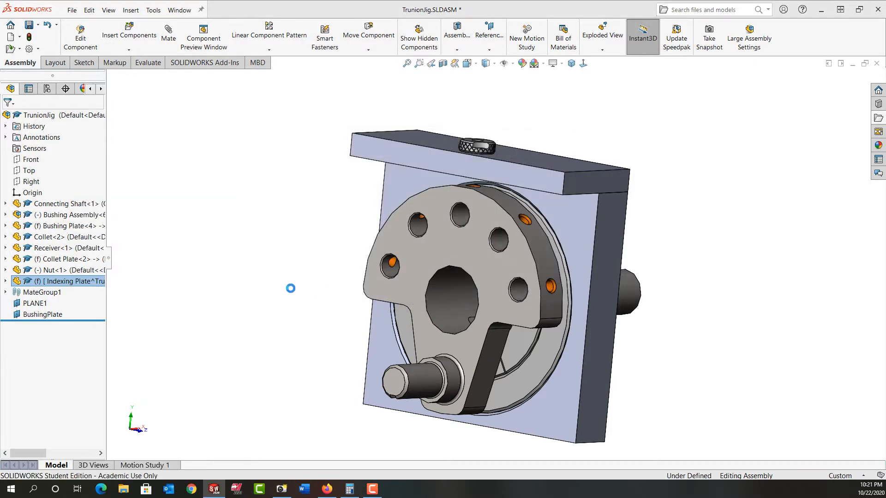
Step: Edit the Indexing Plate in context and start an Extruded Boss/Base sketch on the bushing plate's narrow front face
left_click(72, 283)
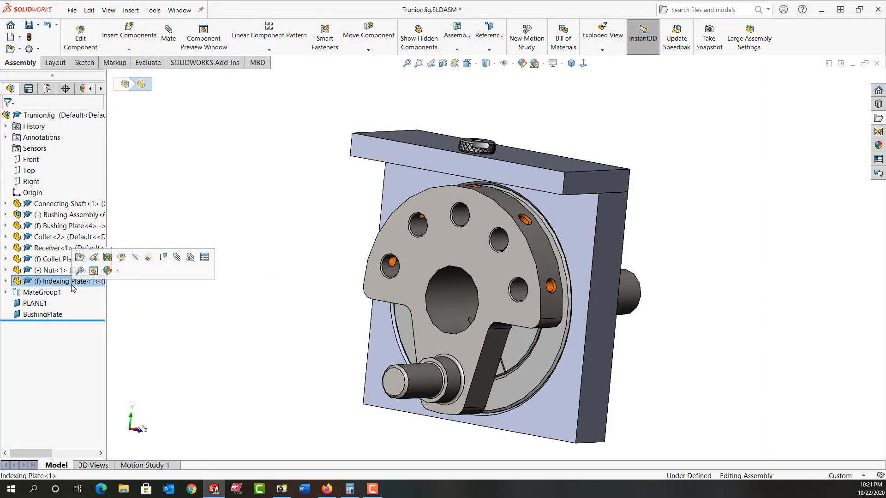
left_click(122, 258)
left_click(361, 152)
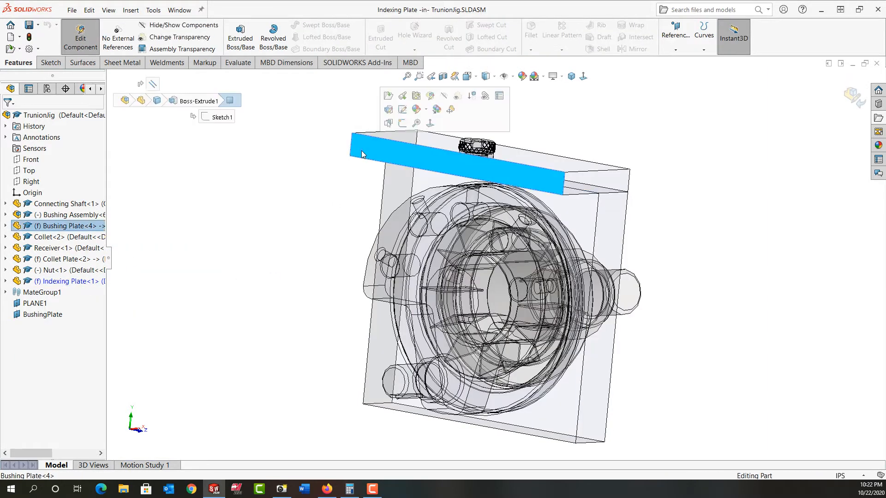
left_click(430, 123)
left_click(240, 36)
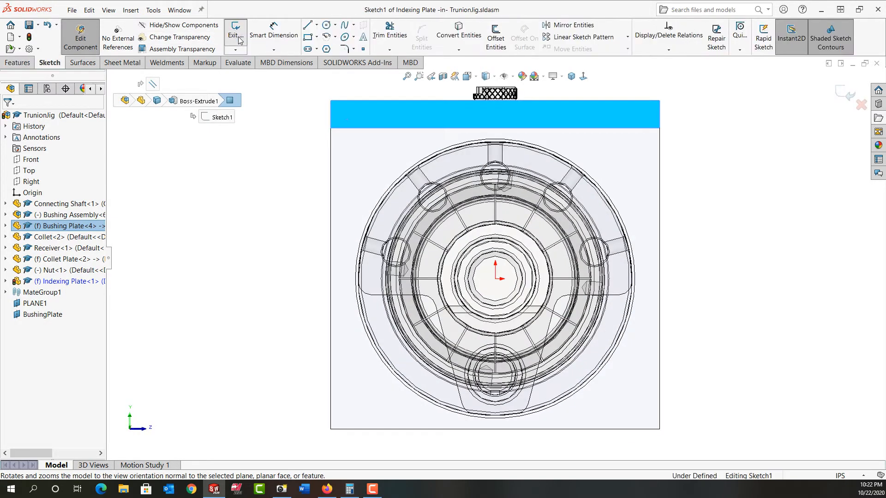
Step: Sketch a corner rectangle about 1.6 in wide and 1.7 in tall, hanging from the bushing plate's top edge around the bushing
left_click(307, 37)
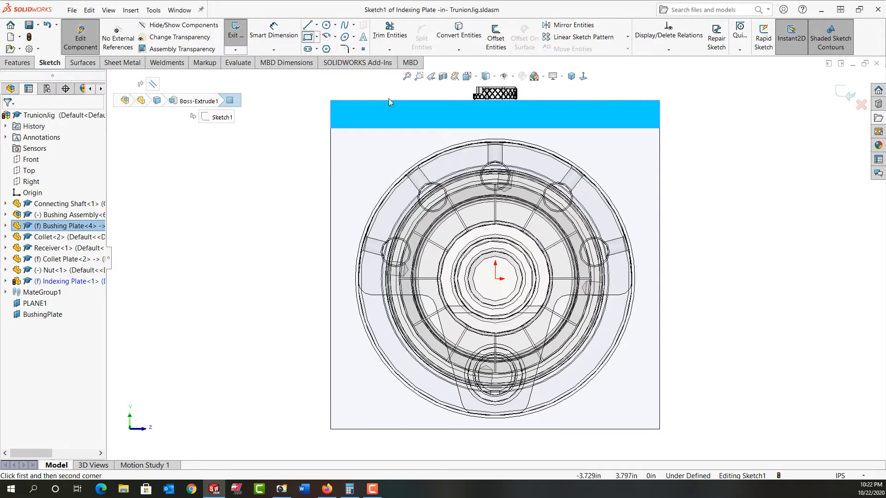
left_click(447, 100)
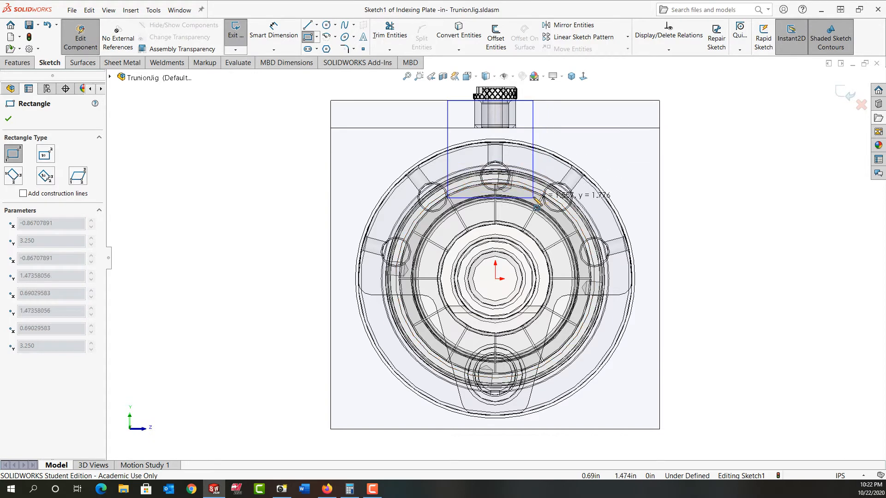
left_click(535, 193)
key("Escape")
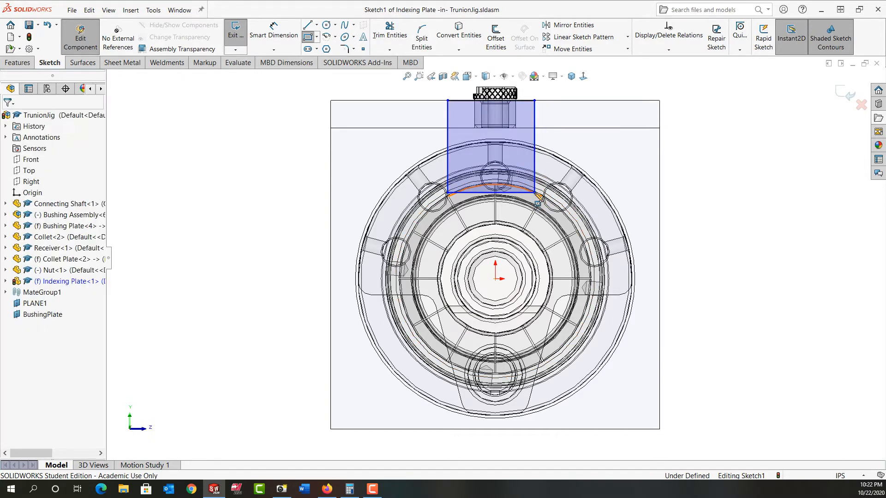
Step: Draw a vertical centerline about 3.68 in long from the origin up past the bushing
left_click(317, 25)
left_click(333, 48)
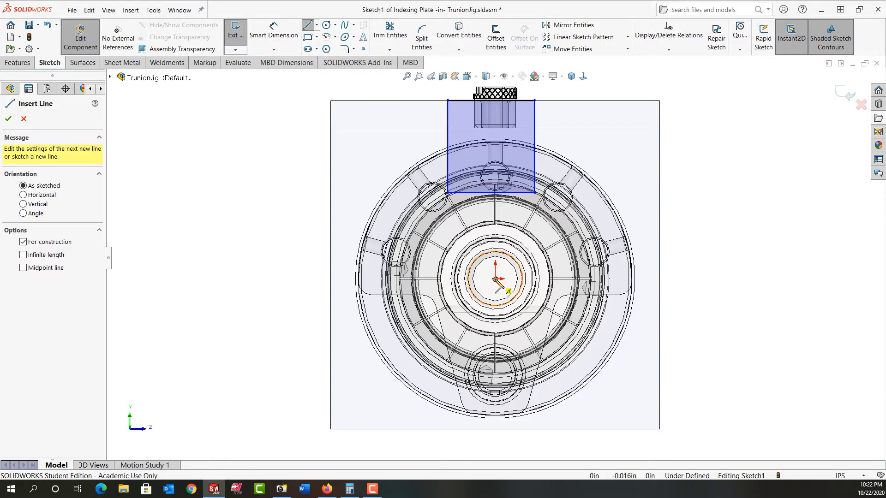
left_click(495, 279)
scroll(496, 109, "down", 1)
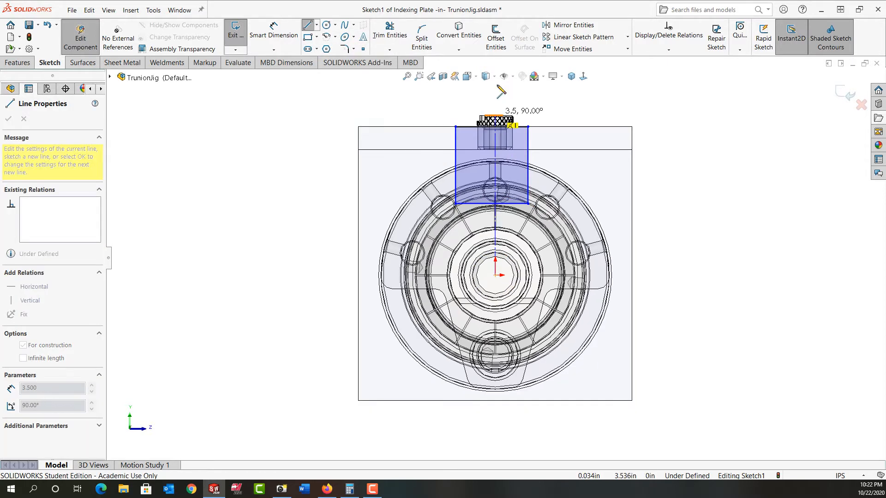
left_click(495, 107)
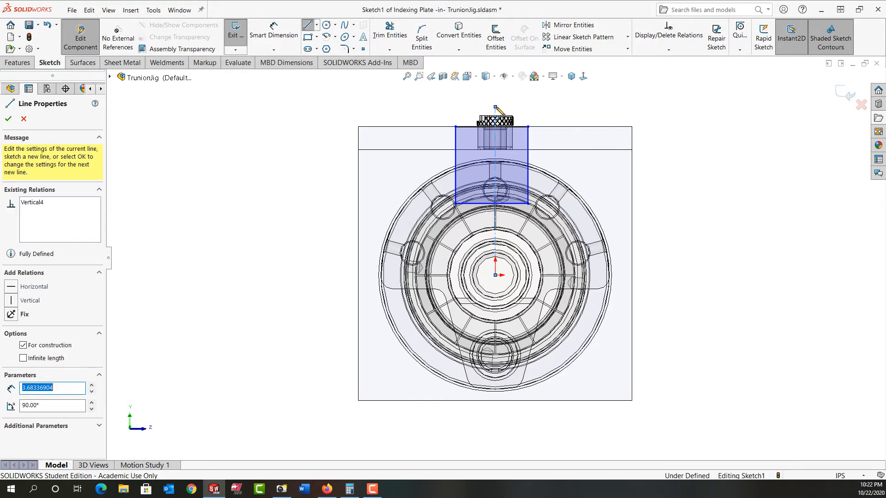
key("Escape")
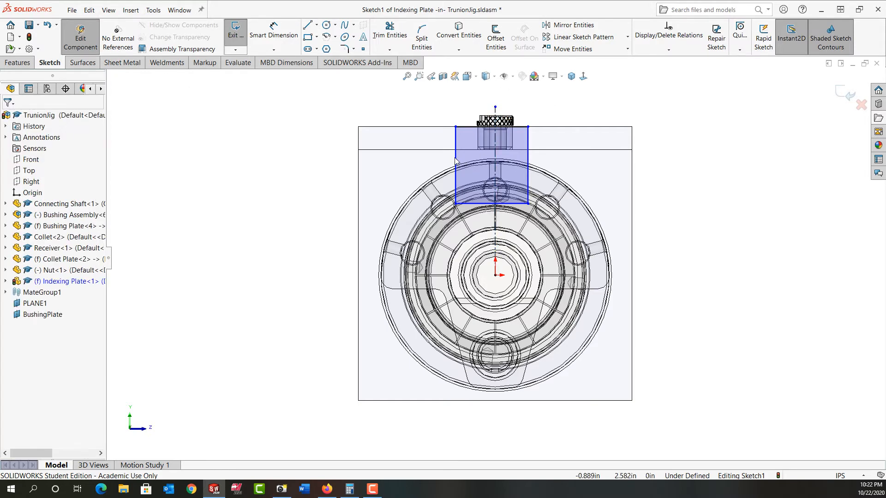
Step: Make the rectangle's two vertical sides symmetric about the centerline
left_click(456, 162)
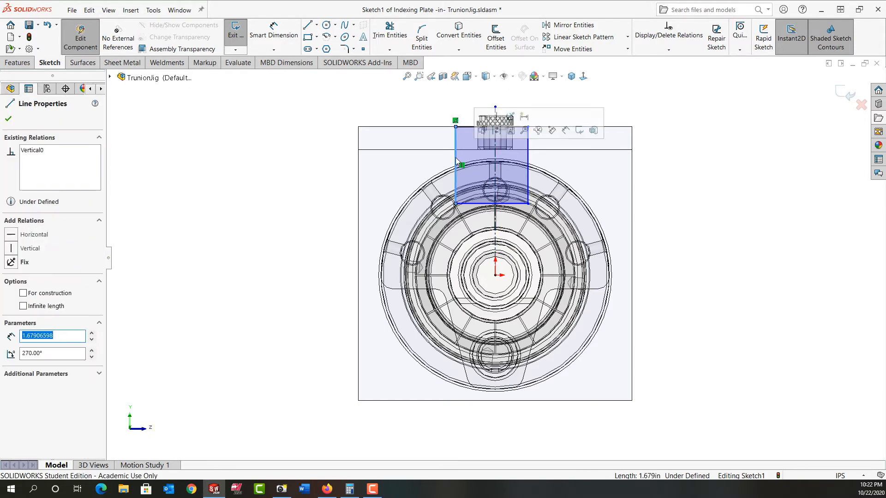
left_click(494, 159, "ctrl")
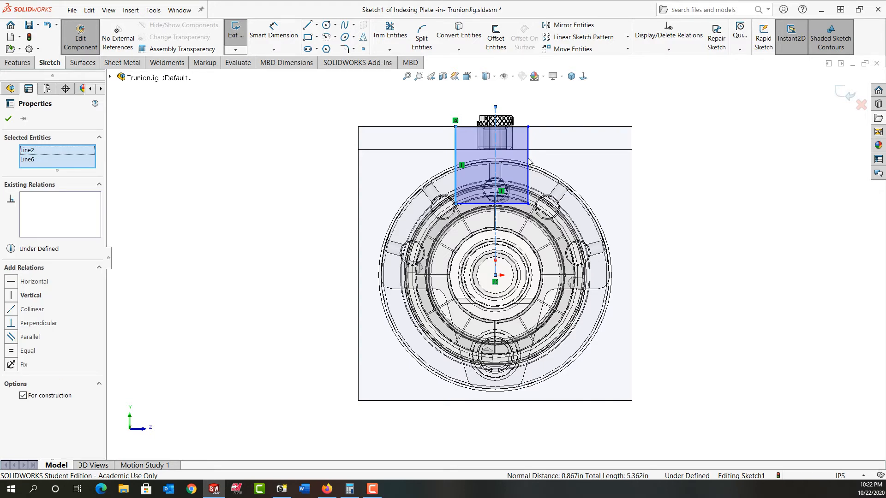
left_click(528, 162, "ctrl")
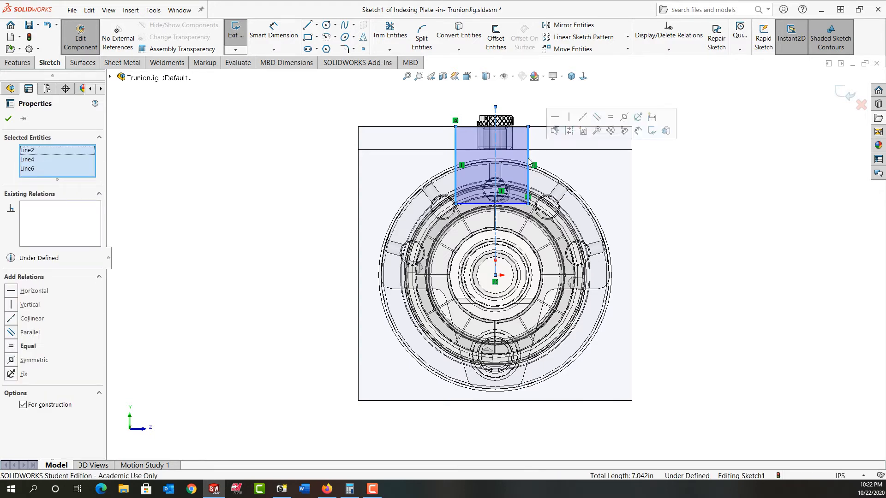
left_click(624, 117)
left_click(692, 251)
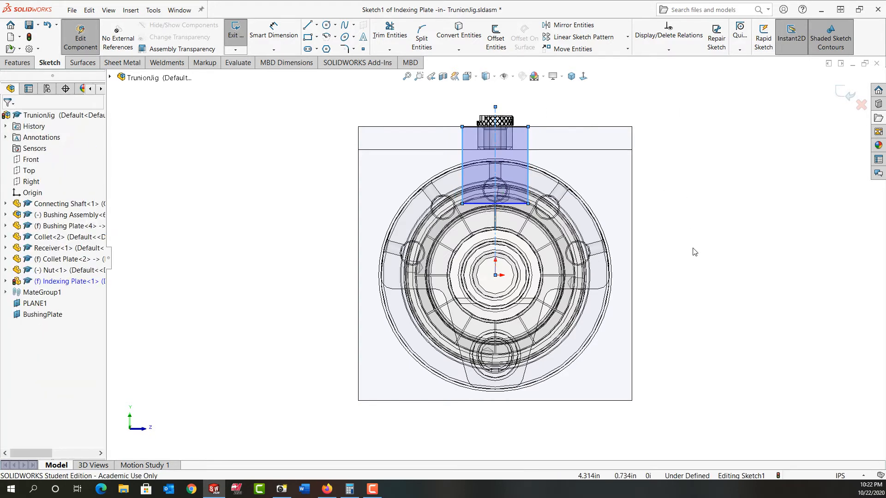
Step: Dimension the rectangle's top edge and set its width to 1.25 in
right_click_drag(692, 259, 688, 178)
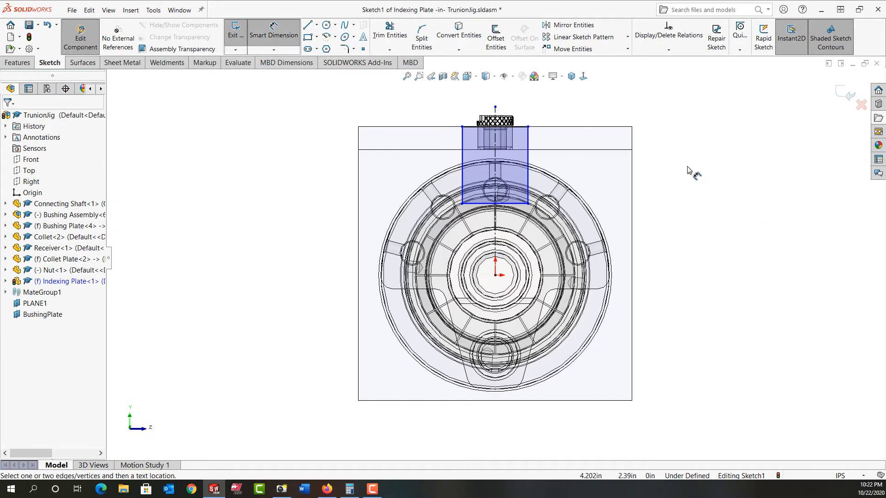
scroll(558, 173, "down", 1)
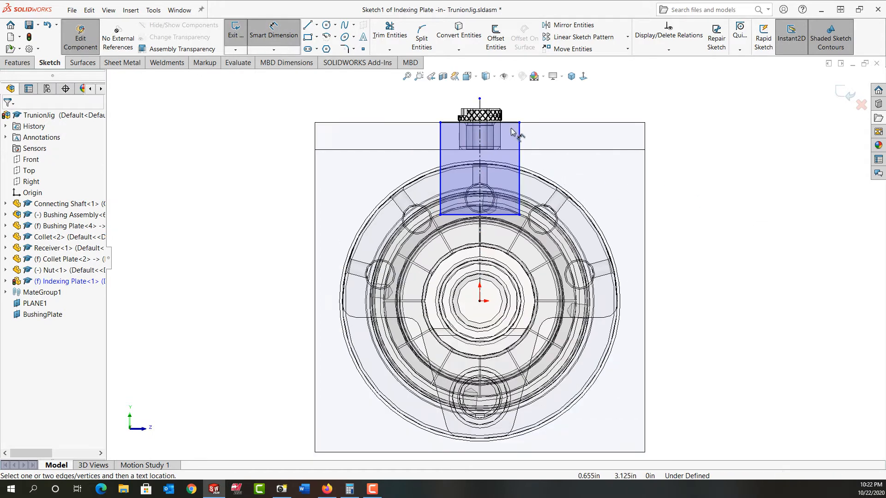
left_click(510, 122)
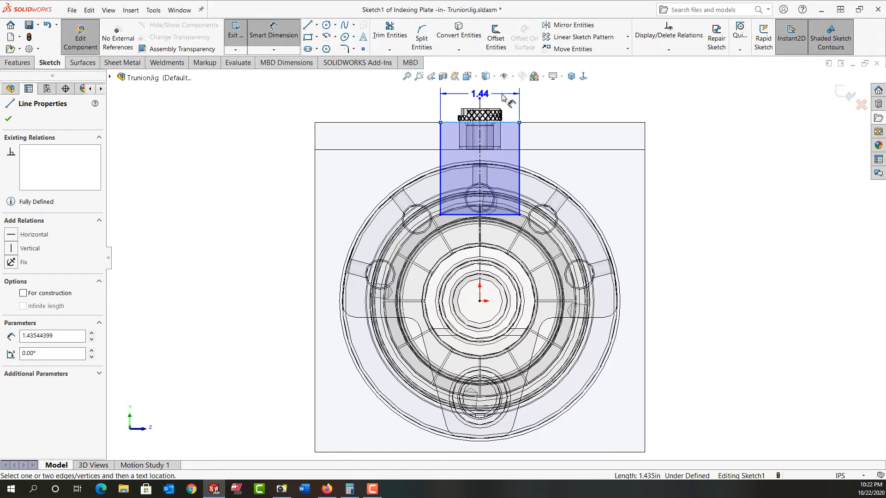
left_click(503, 96)
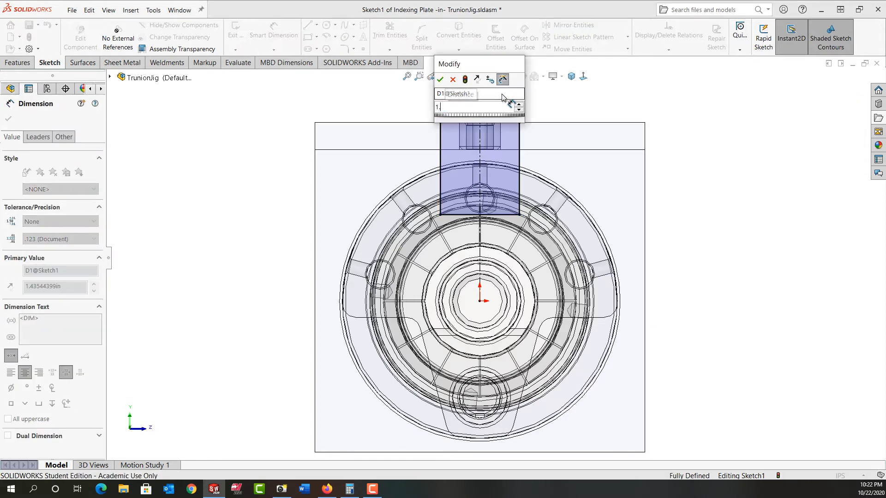
type("1.25")
left_click(465, 80)
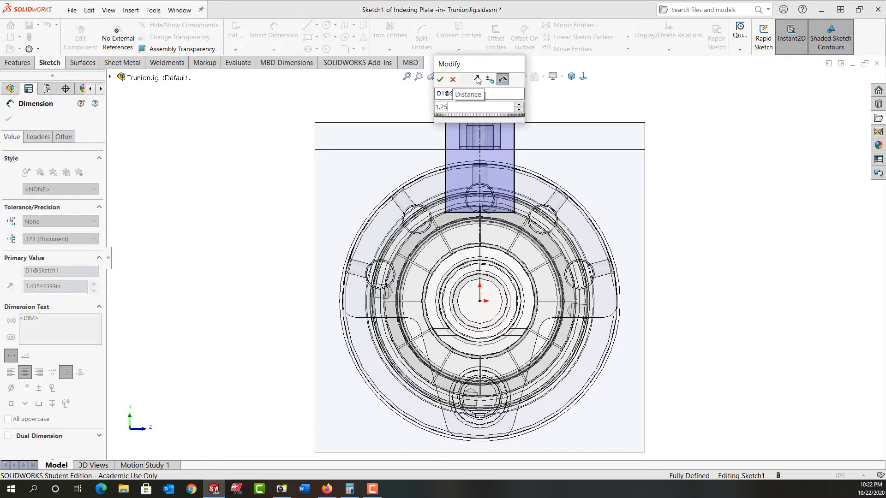
left_click_drag(481, 69, 624, 79)
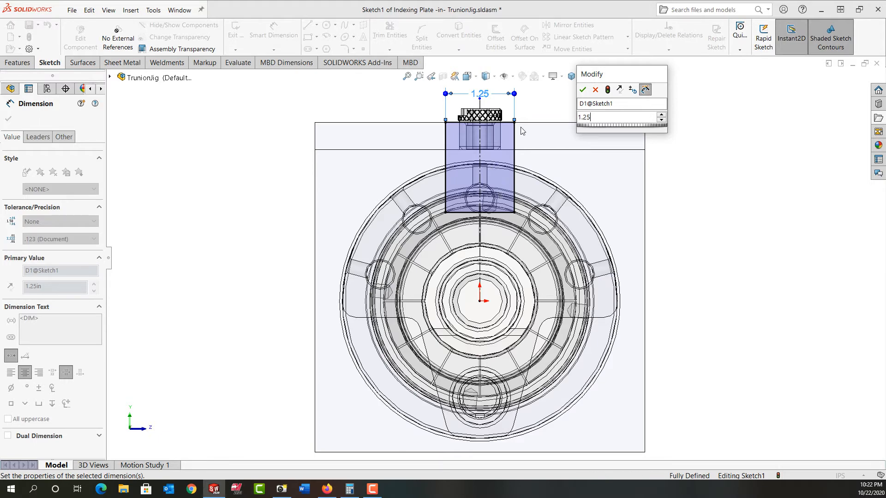
left_click(582, 89)
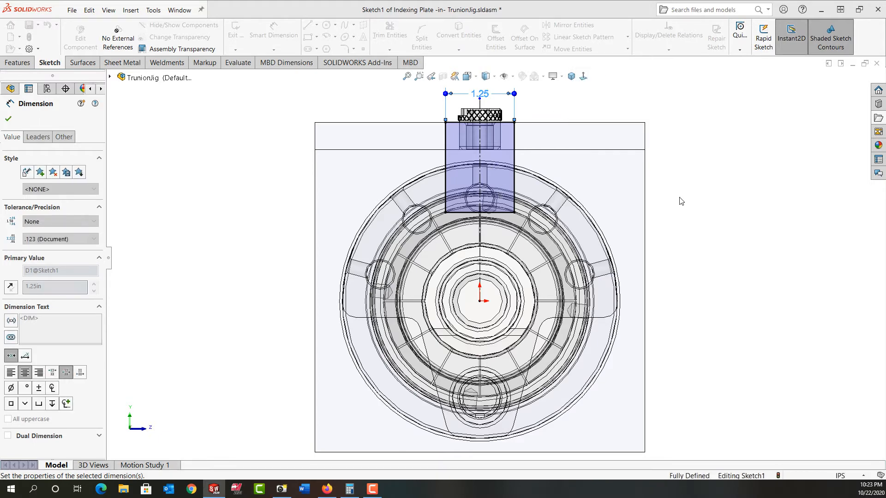
left_click(597, 232)
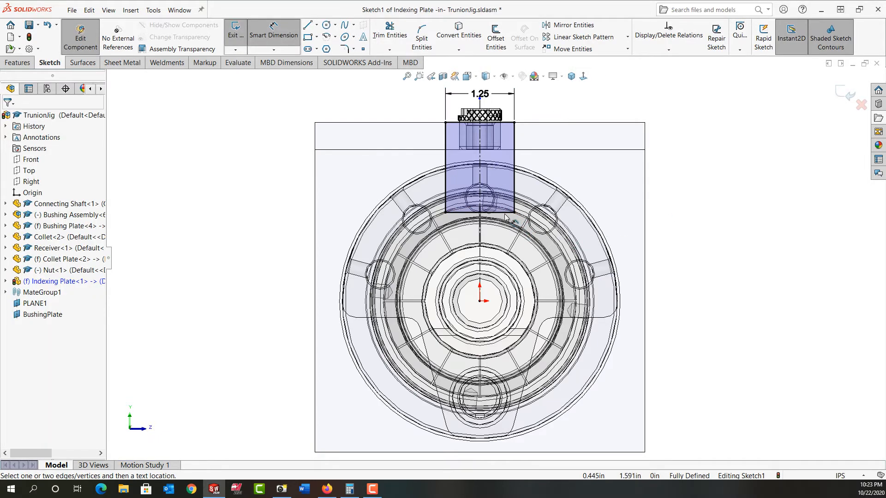
Step: Display the sketch relations, free the rectangle's lower corner from its relation, and lower the bottom edge to about 1.71 in of height
left_click(513, 78)
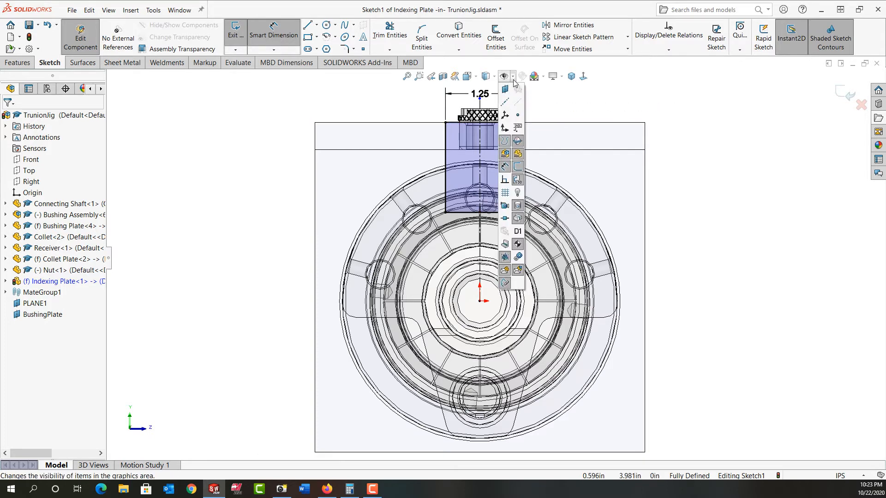
left_click(504, 180)
scroll(507, 186, "down", 2)
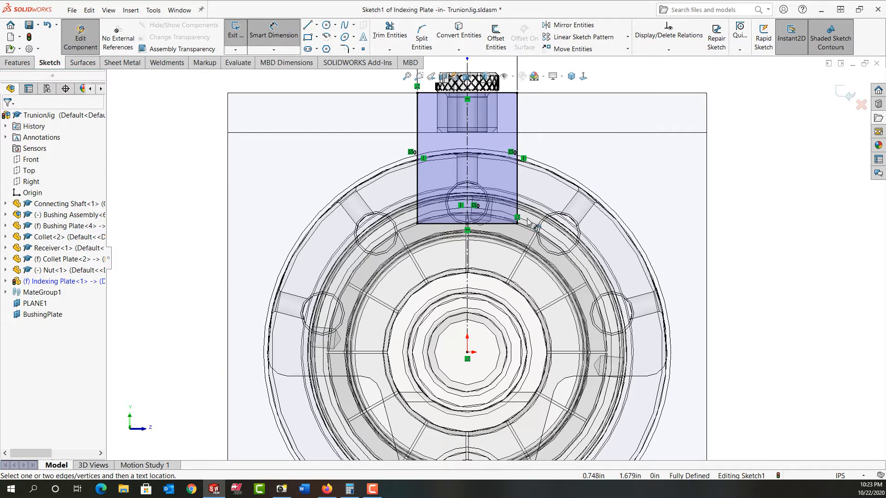
key("Escape")
mouse_move(516, 217)
left_mouse_down()
mouse_move(517, 257)
mouse_move(515, 232)
left_mouse_up()
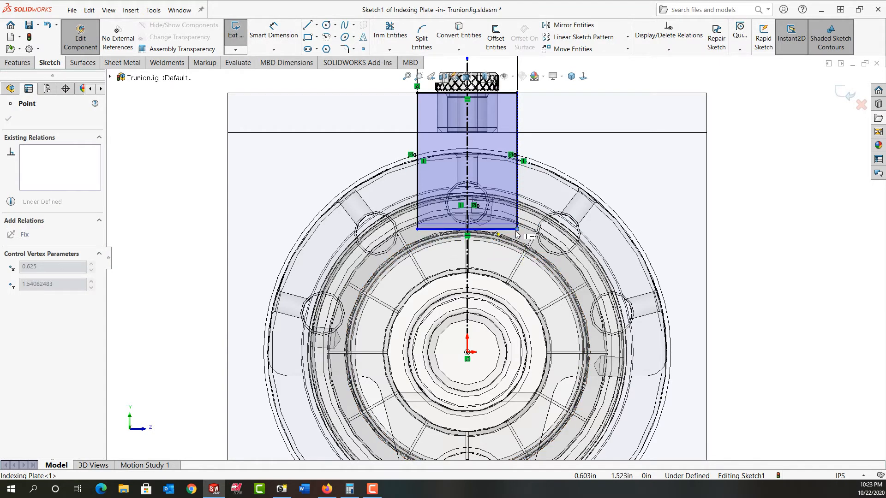
left_click(745, 258)
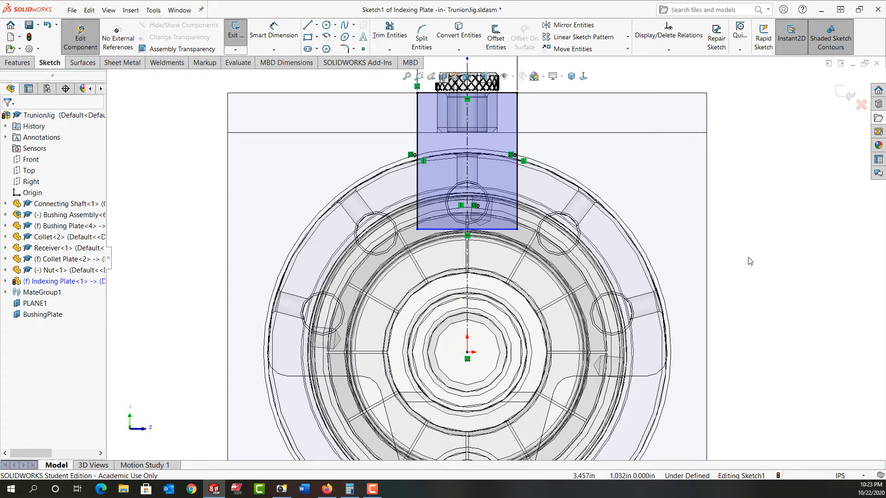
Step: Dimension the rectangle's vertical side and set its height to 1.75 in
right_click_drag(748, 258, 745, 196)
left_click(517, 171)
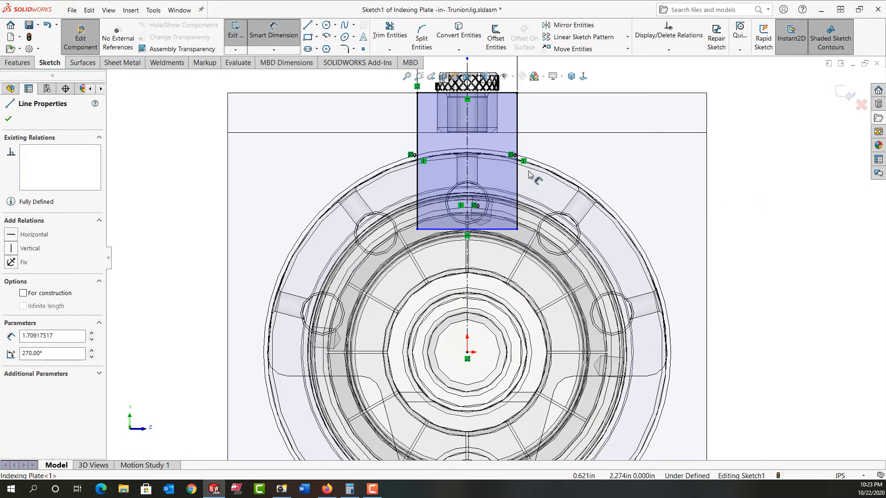
left_click(584, 166)
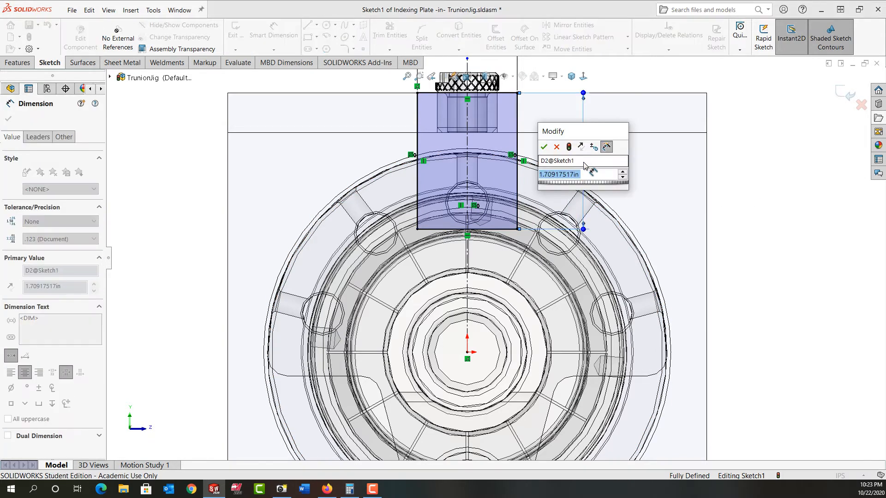
type("1.75")
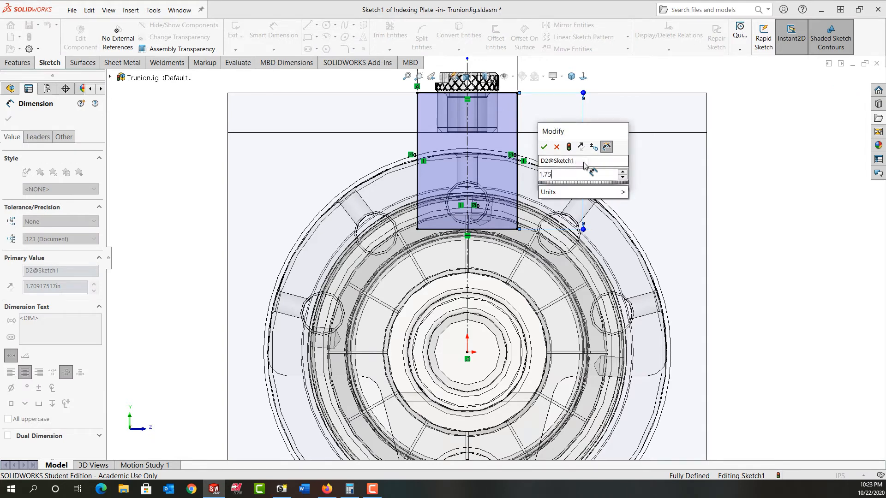
key("Return")
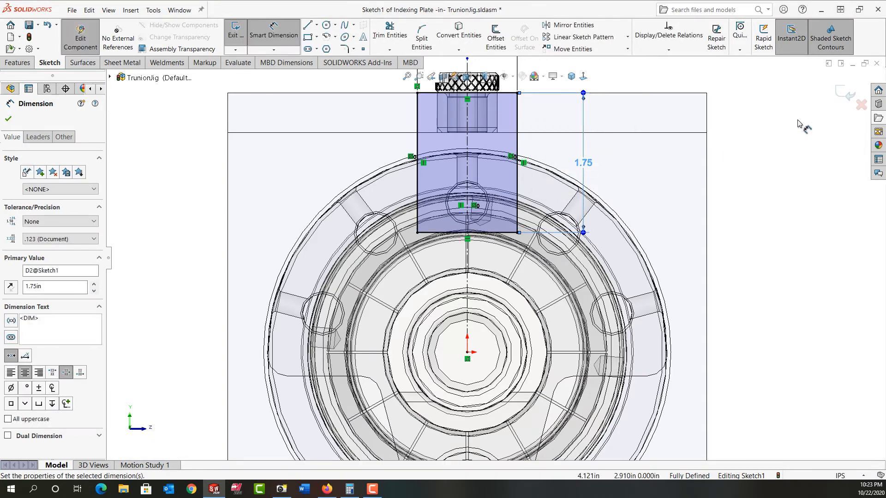
Step: Finish the sketch and extrude the rectangle as a Blind boss 0.5 in deep, away from the bushing plate
left_click(847, 94)
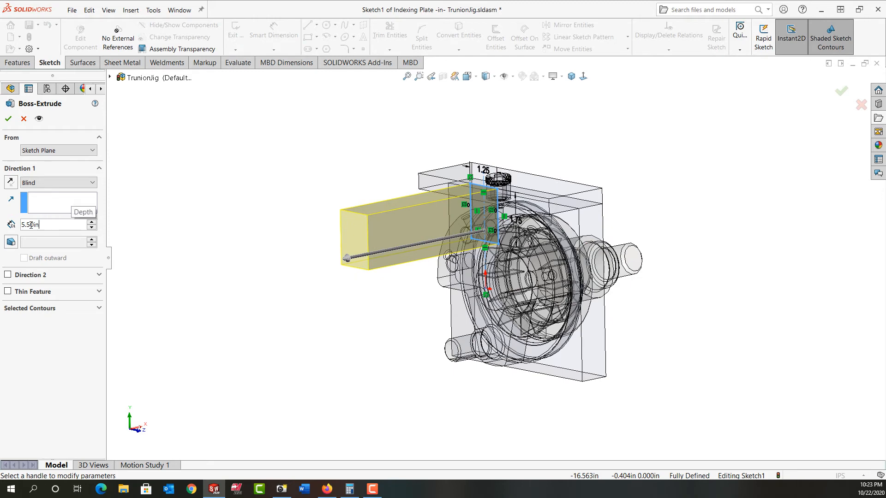
type(".5")
key("Return")
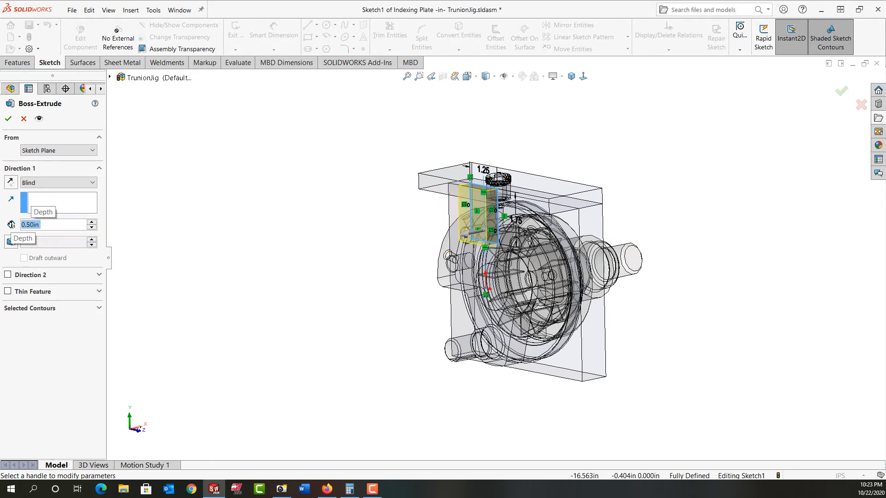
middle_click_drag(330, 209, 313, 213)
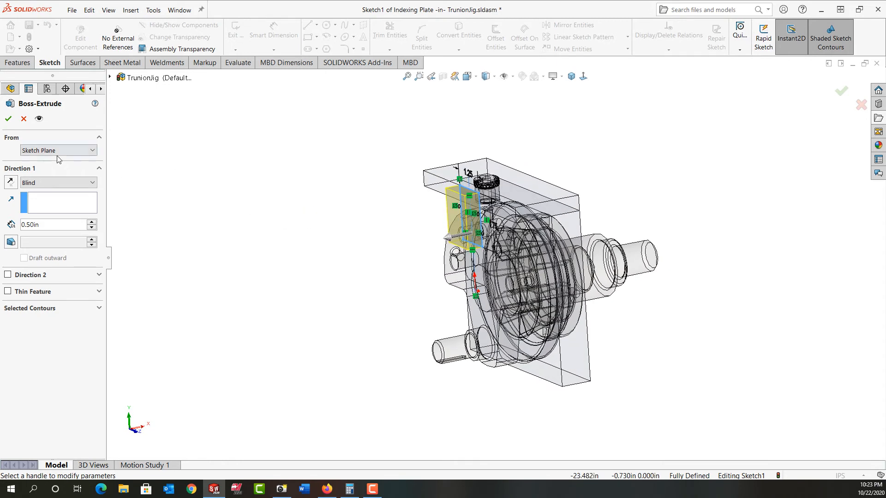
left_click(8, 119)
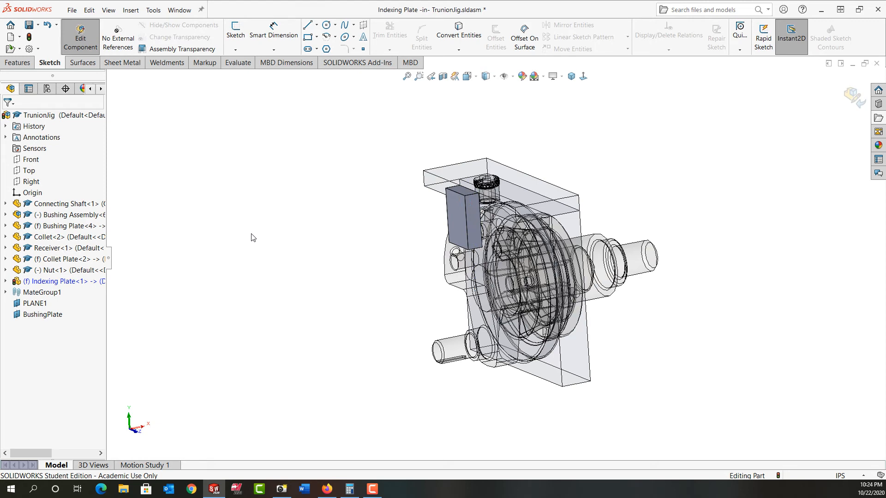
Step: Start an Extruded Cut sketch on the Indexing Plate's outer face, viewed normal to that face
left_click(449, 234)
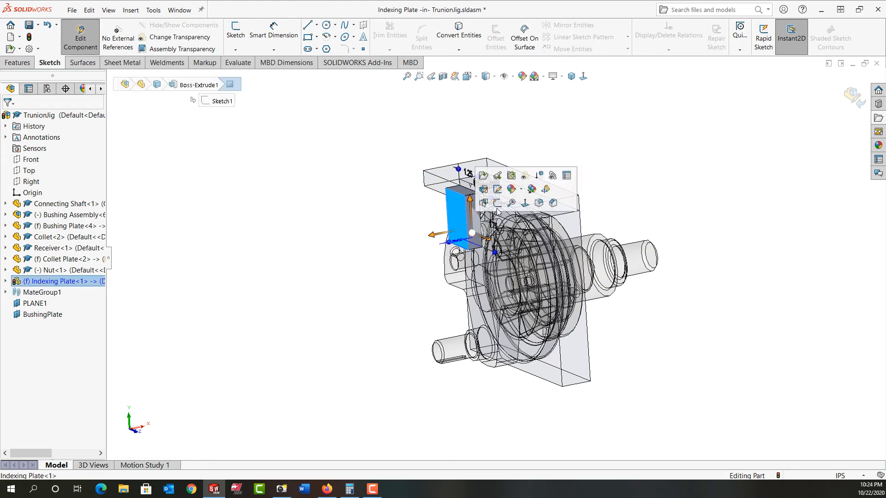
left_click(524, 204)
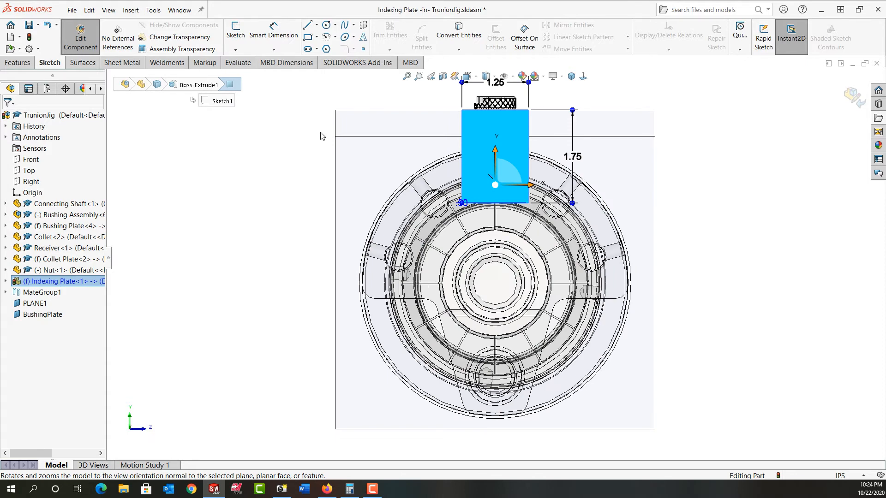
left_click(26, 65)
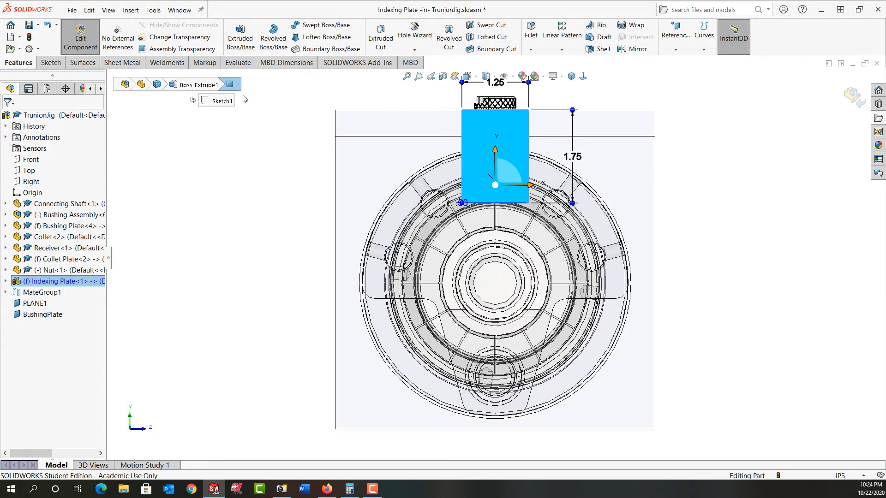
left_click(383, 38)
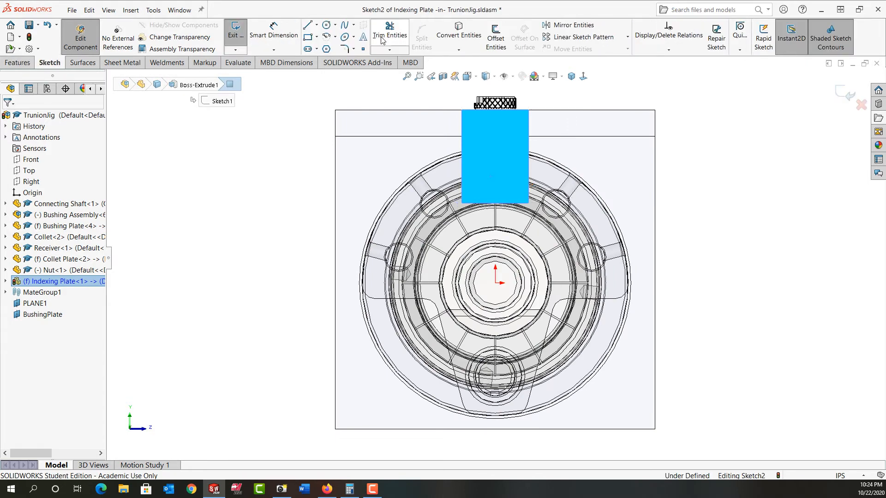
Step: Convert the circular edge of the connecting shaft's 0.5 in hole behind the plate into the cut sketch
left_click(318, 170)
middle_click_drag(327, 171, 408, 178)
scroll(408, 180, "down", 3)
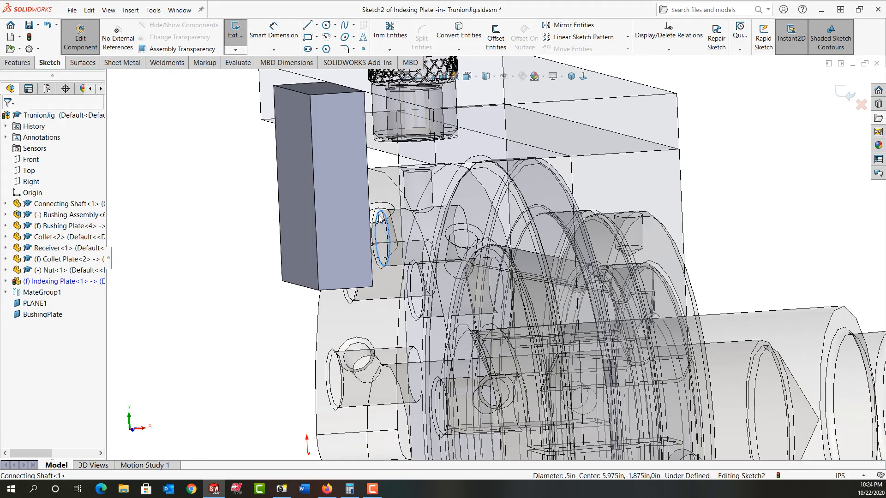
left_click(459, 32)
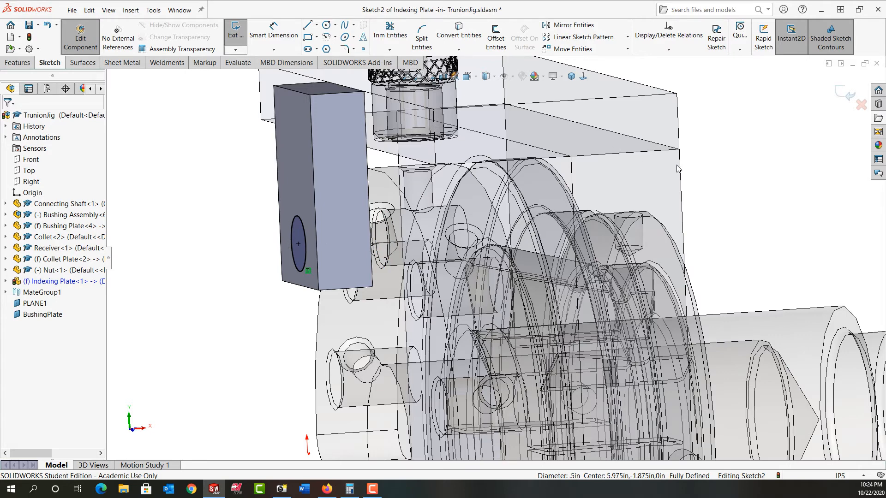
Step: Finish the sketch and cut the converted circle Through All of the Indexing Plate
right_click(695, 178)
left_click(801, 165)
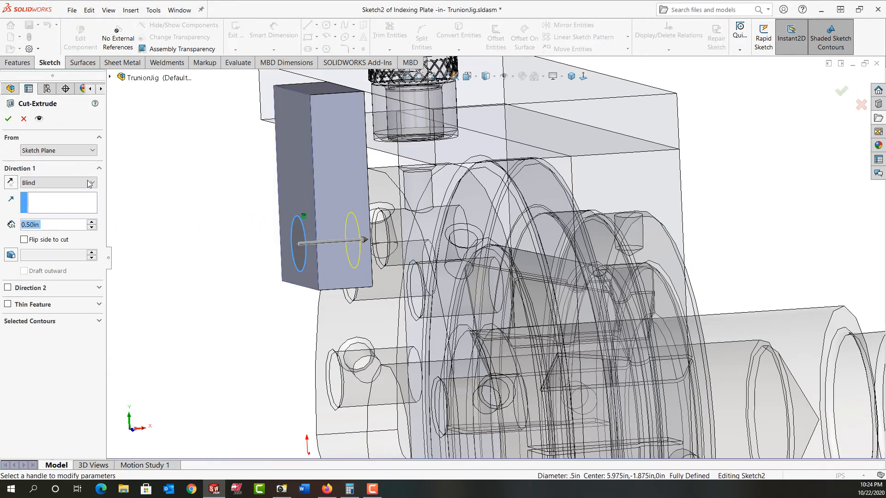
left_click(90, 184)
left_click(46, 198)
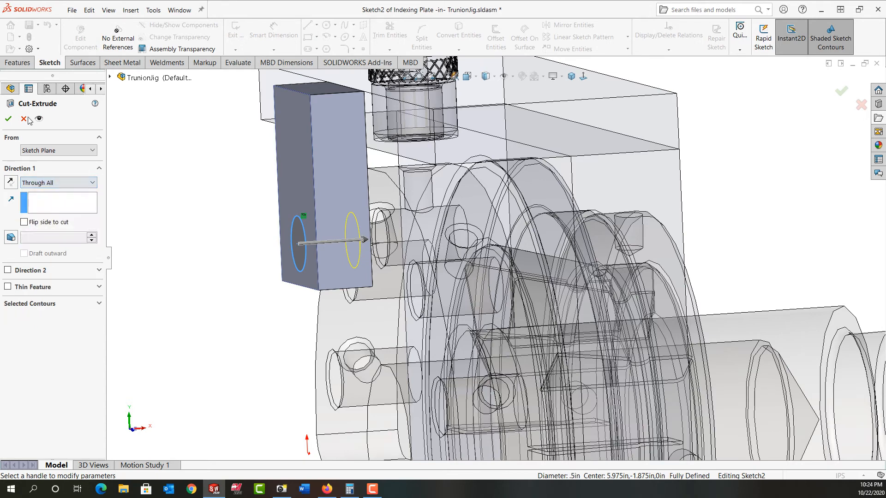
left_click(8, 119)
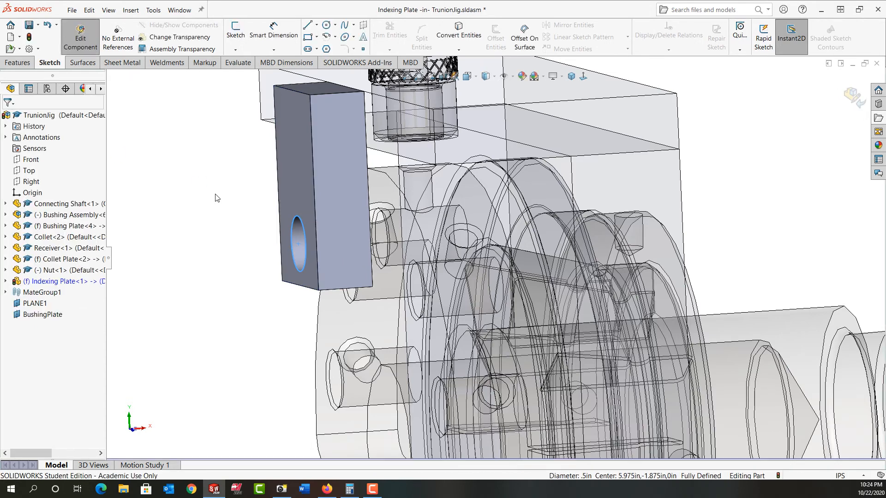
Step: Leave in-context editing of the Indexing Plate and save the TrunionJig assembly
left_click(853, 97)
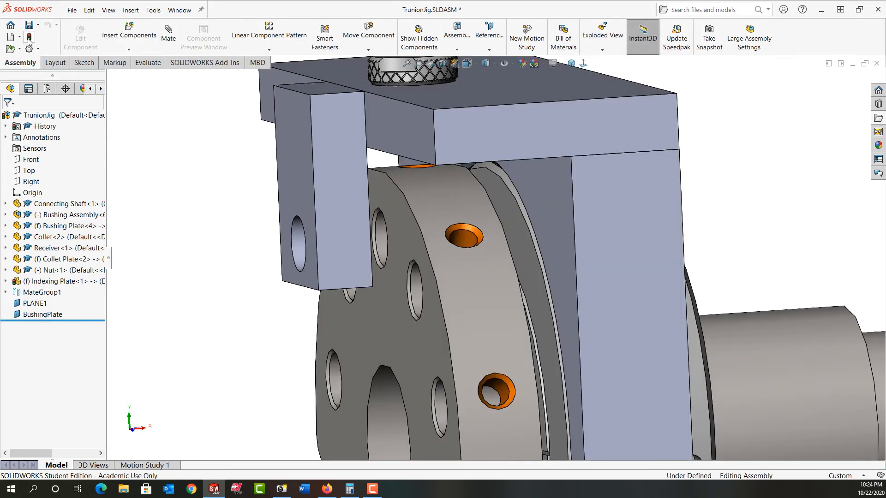
left_click(28, 25)
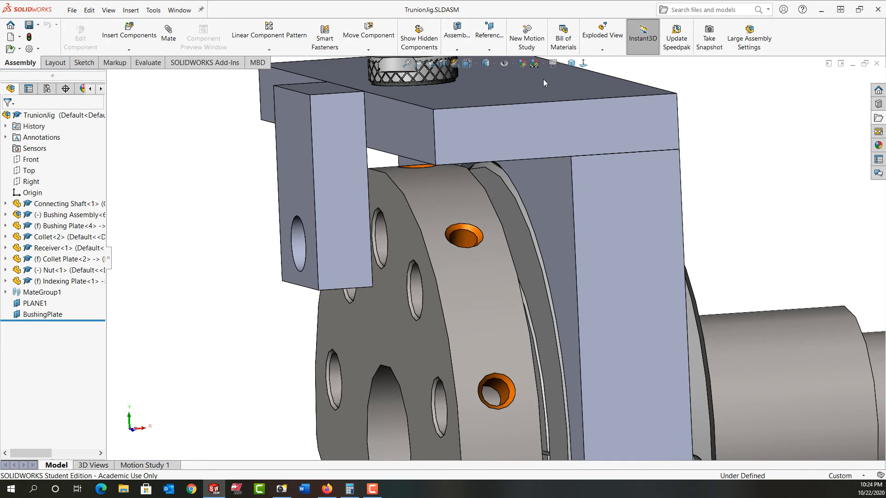
left_click(571, 65)
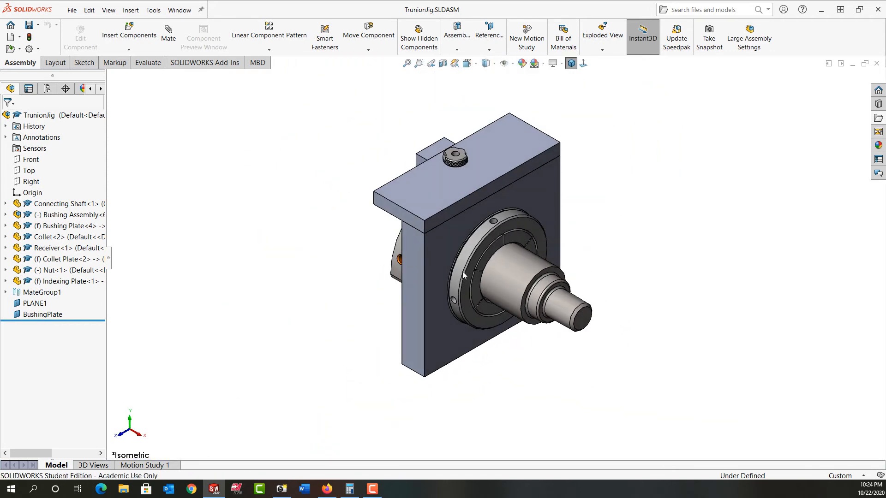
middle_click_drag(463, 271, 457, 210)
scroll(449, 200, "down", 4)
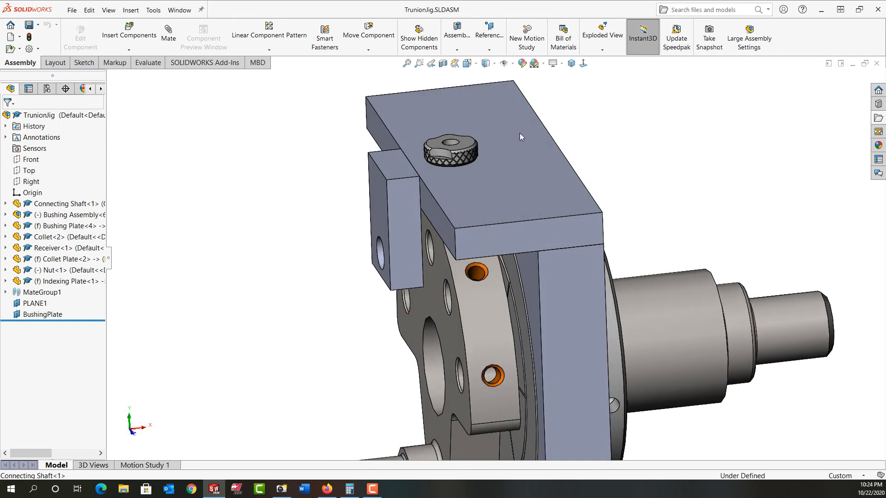